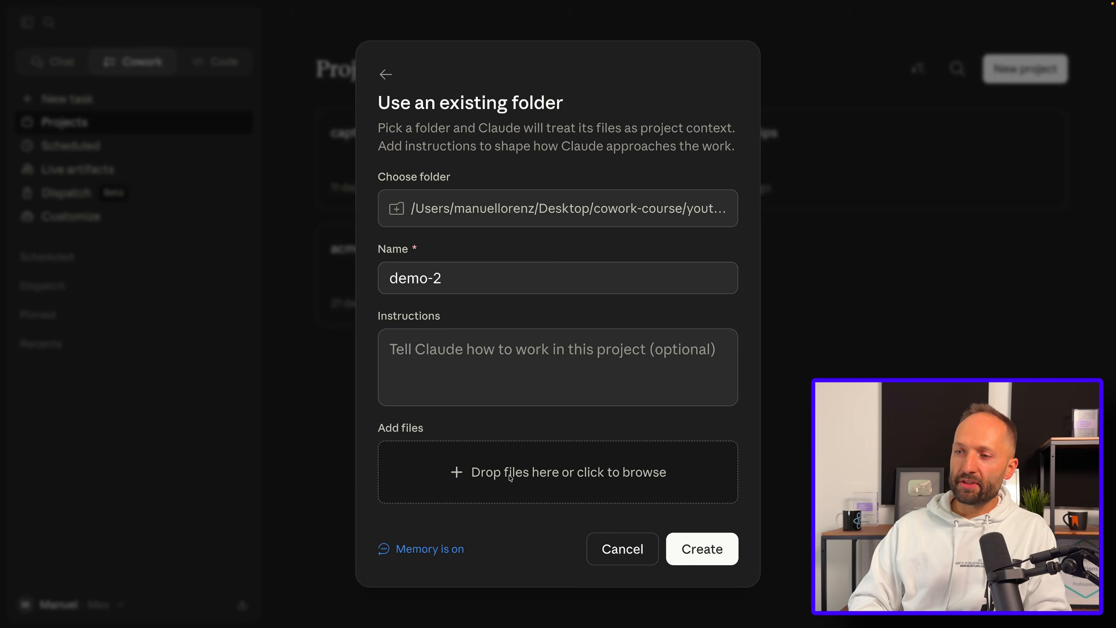
Create the demo-2 project and request the Q1 2026 sales report's key findings: what's going well, what's underperforming, and anything notable to flag for leadership
left_click(699, 550)
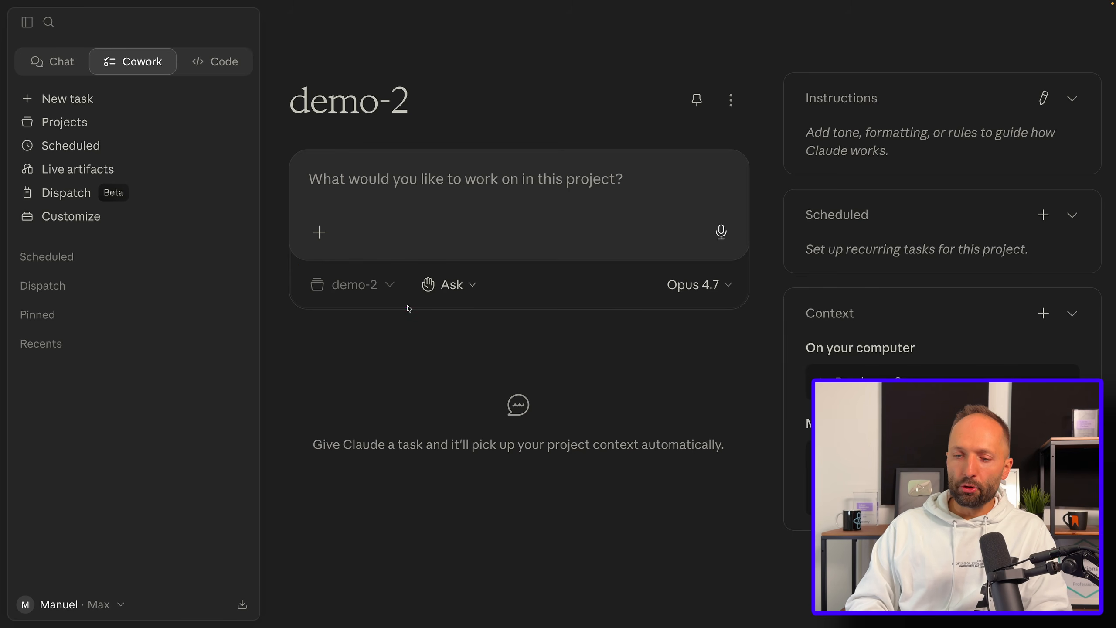
type("Read Q1 2026 sales report and give me a clear breakdown of the key findings — what’s going well, what’s underperforming, and anything notable I should flag for the leadership team.")
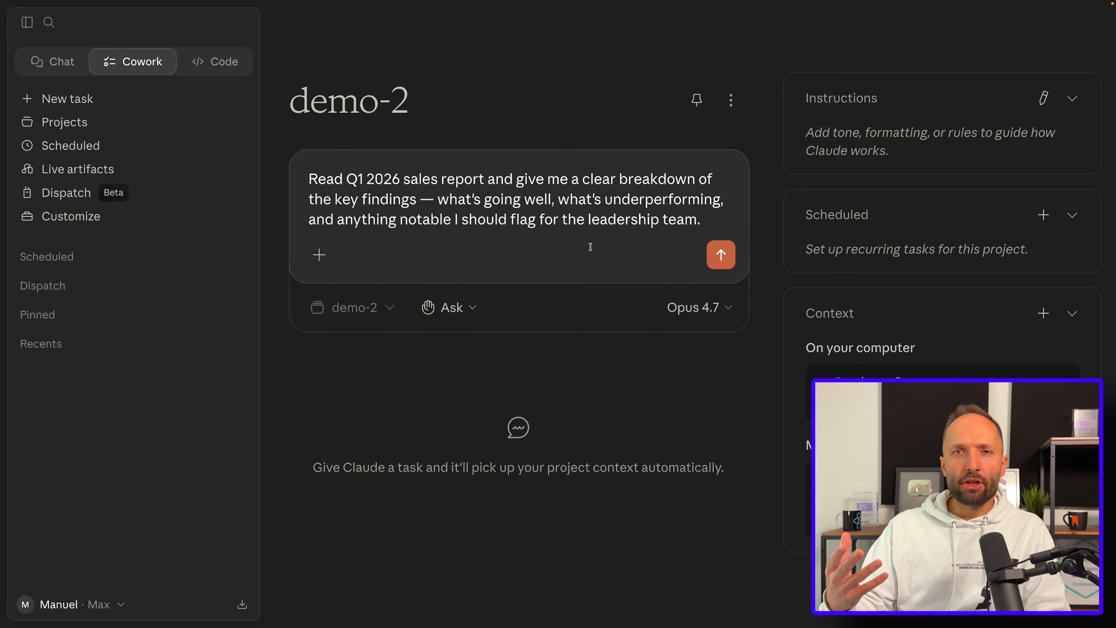
left_click(710, 257)
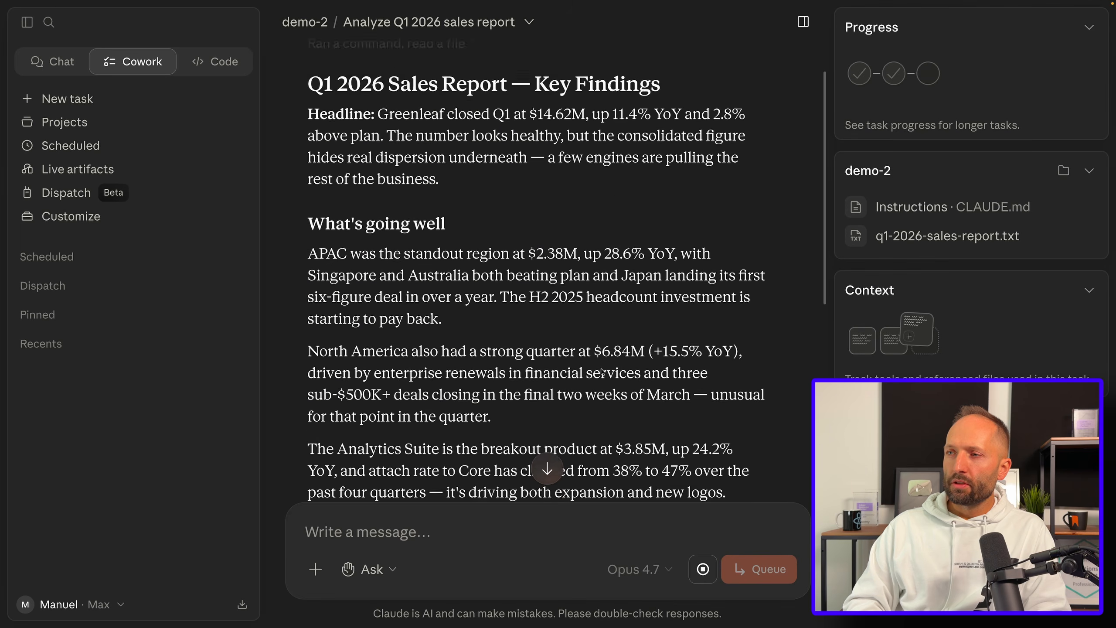
scroll(601, 371, "down", 10)
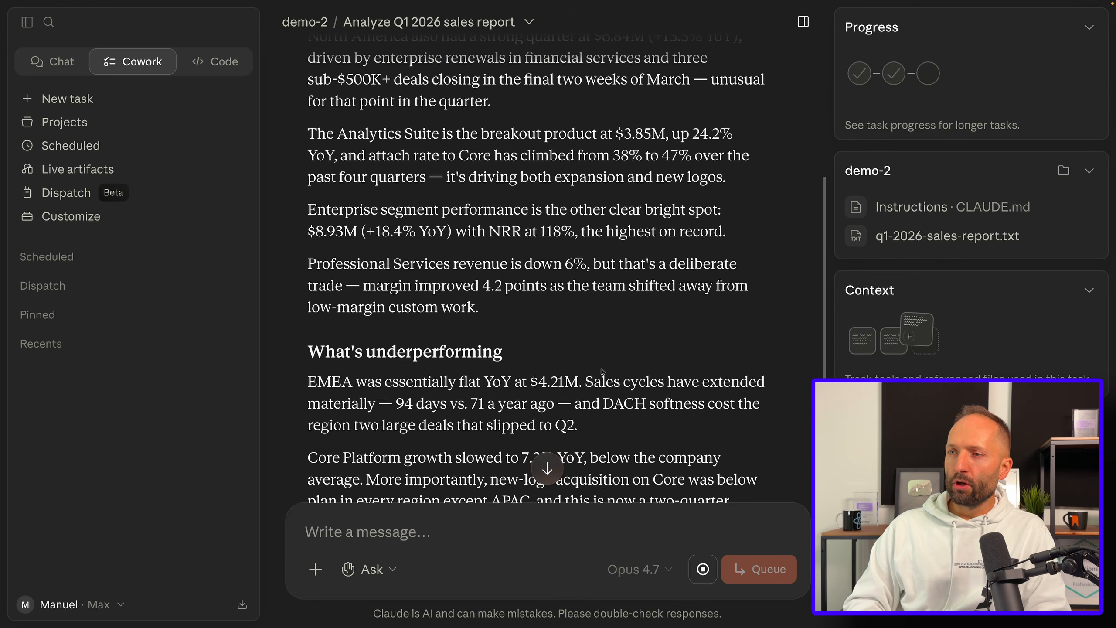
scroll(601, 371, "down", 15)
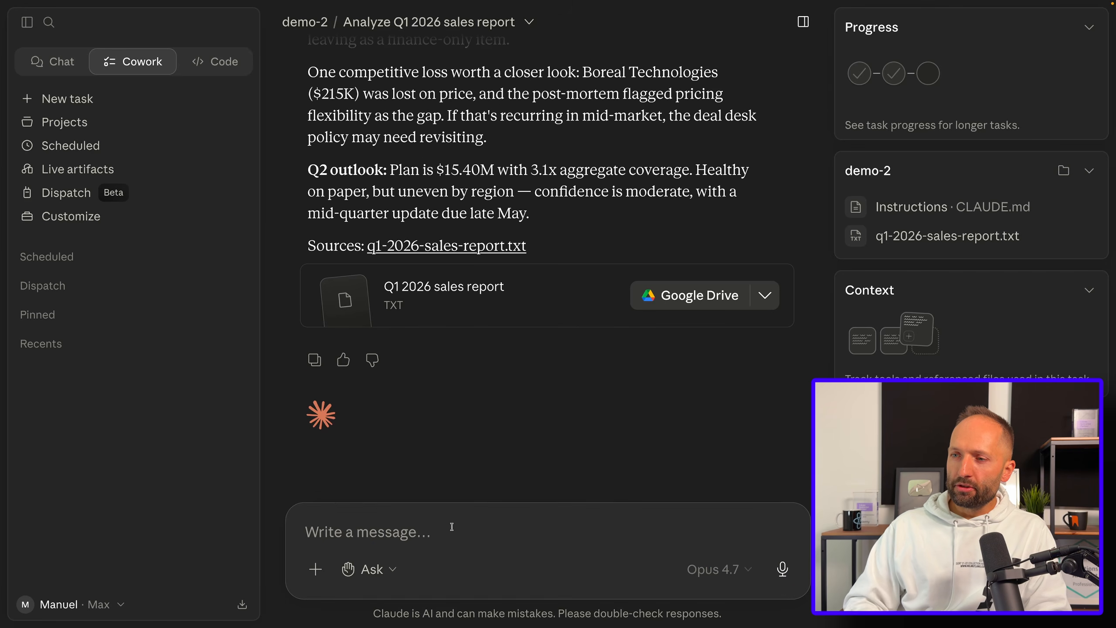
Request an Excel file from the report with separate sheets for revenue by region, product line and customer segment, including year-over-year comparison columns where mentioned
type("Now take the data from that report and build me an Excel file. I want separate sheets for revenue by region, revenue by product line, and revenue by customer segment. Include the year-over-year comparison columns where the report mentions them.")
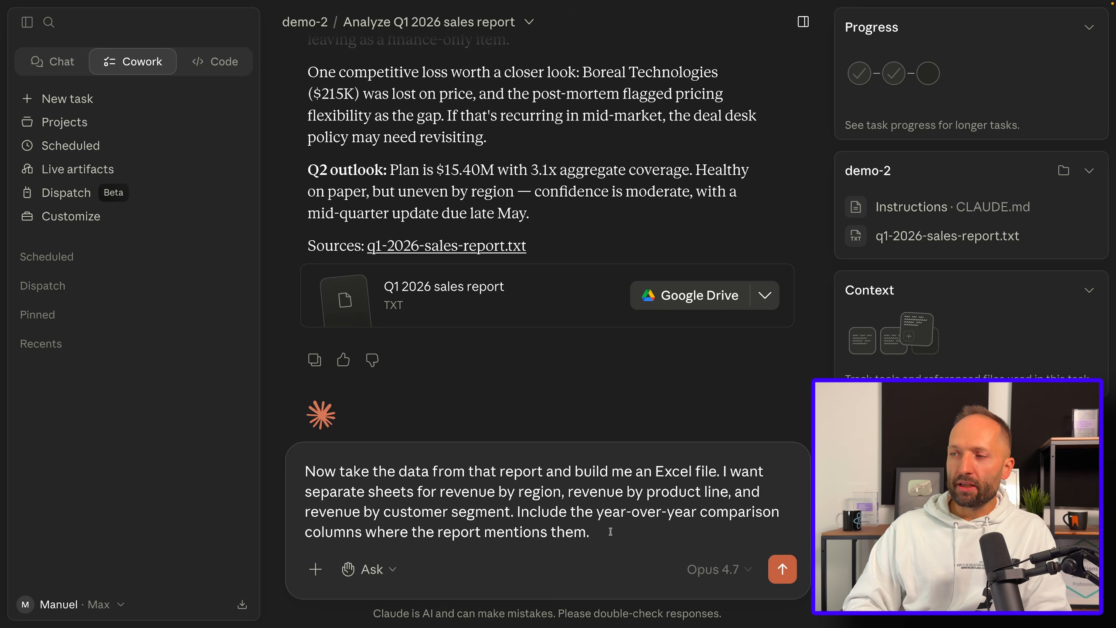
key("Return")
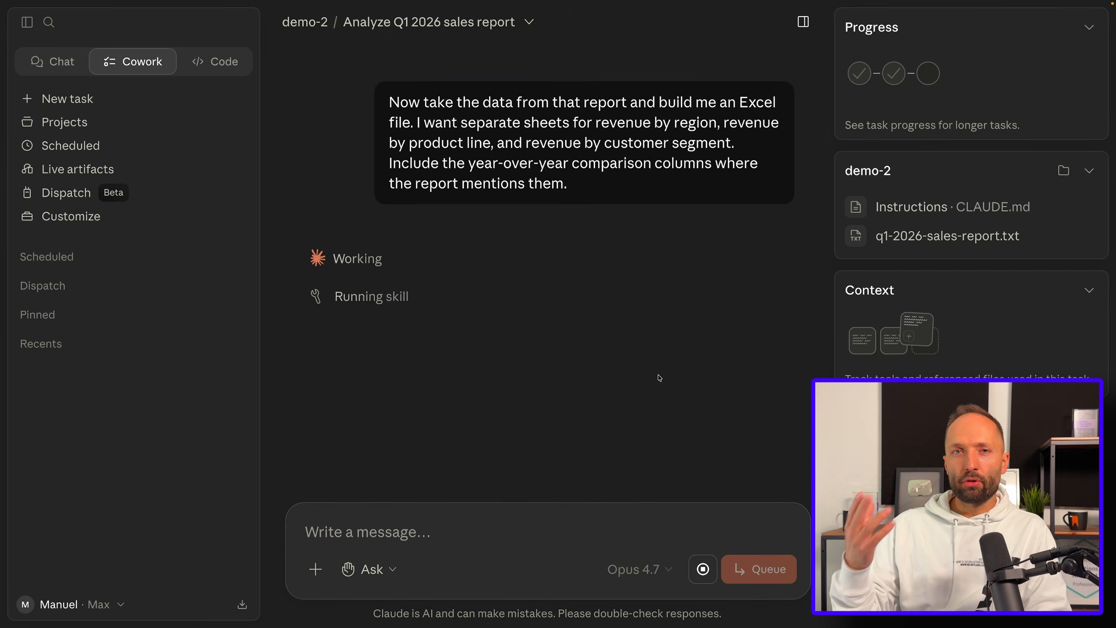
scroll(614, 352, "down", 3)
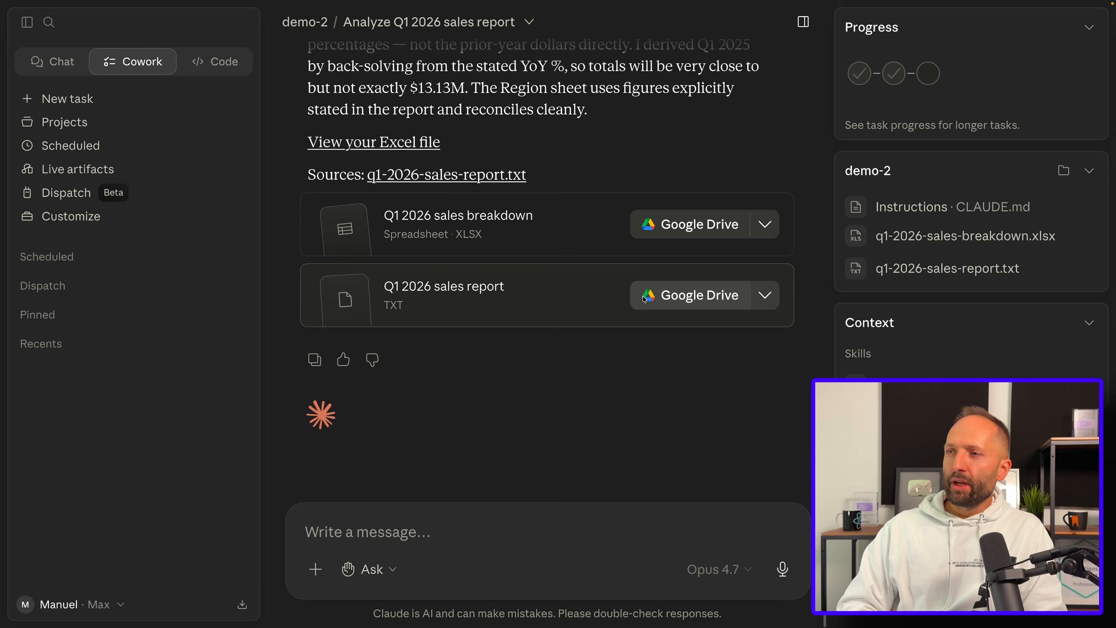
Open the Q1 2026 sales breakdown spreadsheet and look through its Revenue by Region and Revenue by Product Line sheets
left_click(538, 225)
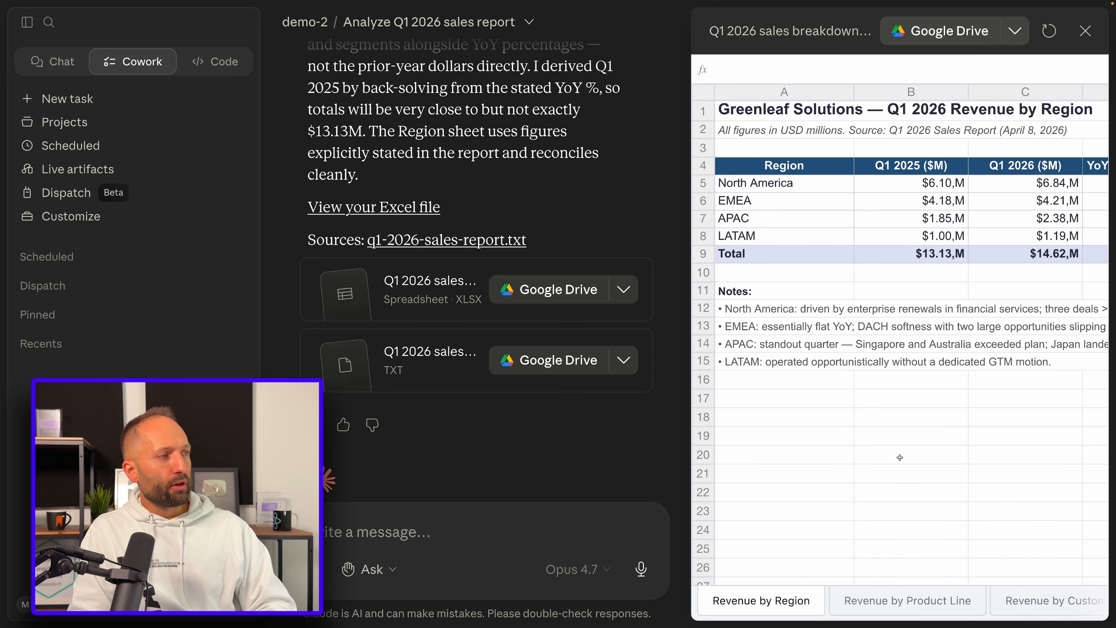
left_click(907, 601)
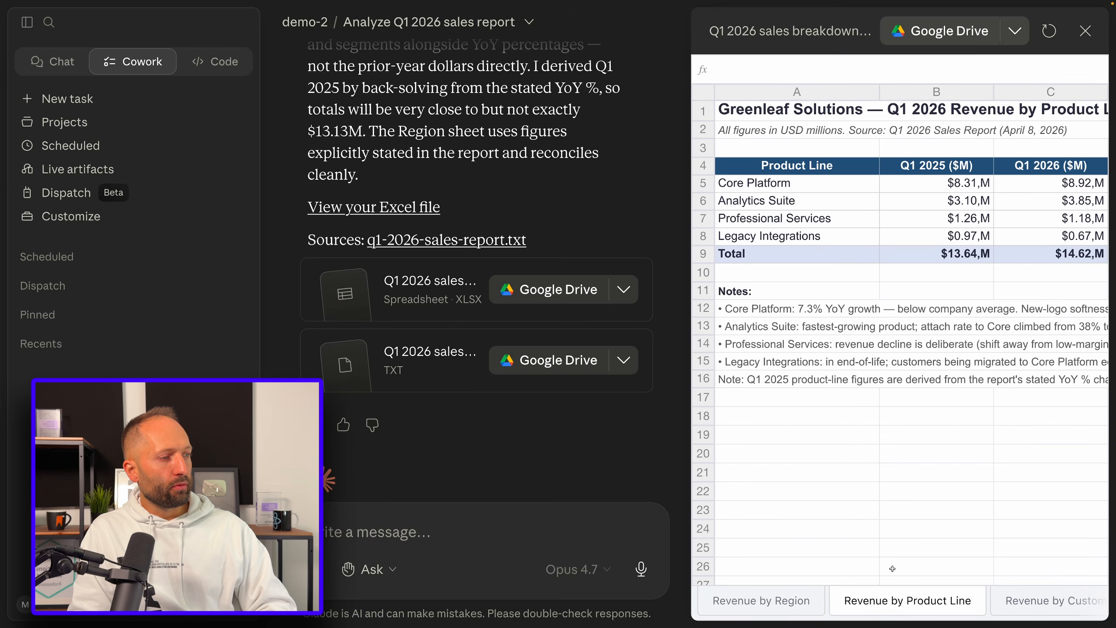
left_click(1050, 600)
left_click(944, 601)
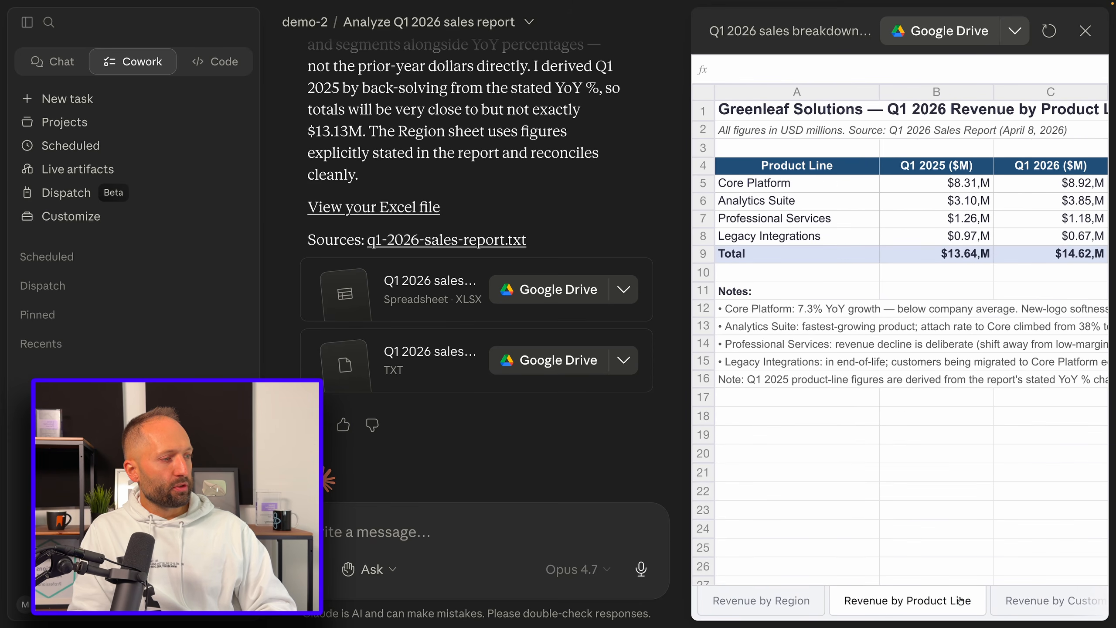
left_click(798, 594)
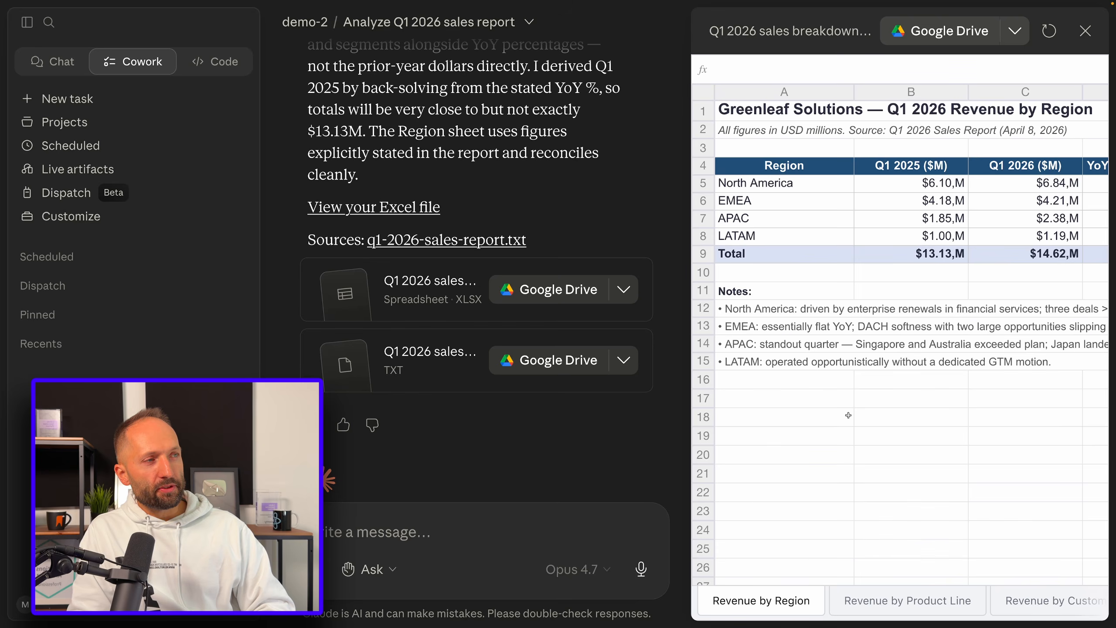
Return to the demo-2 project overview and look over its outputs and recent tasks
left_click(318, 25)
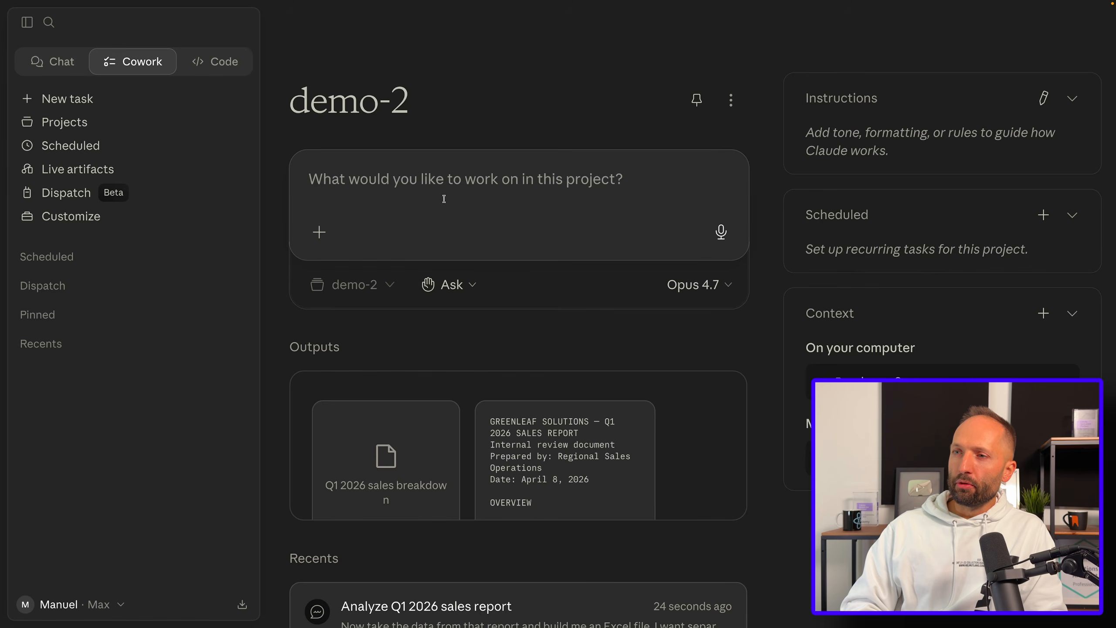
scroll(488, 264, "down", 2)
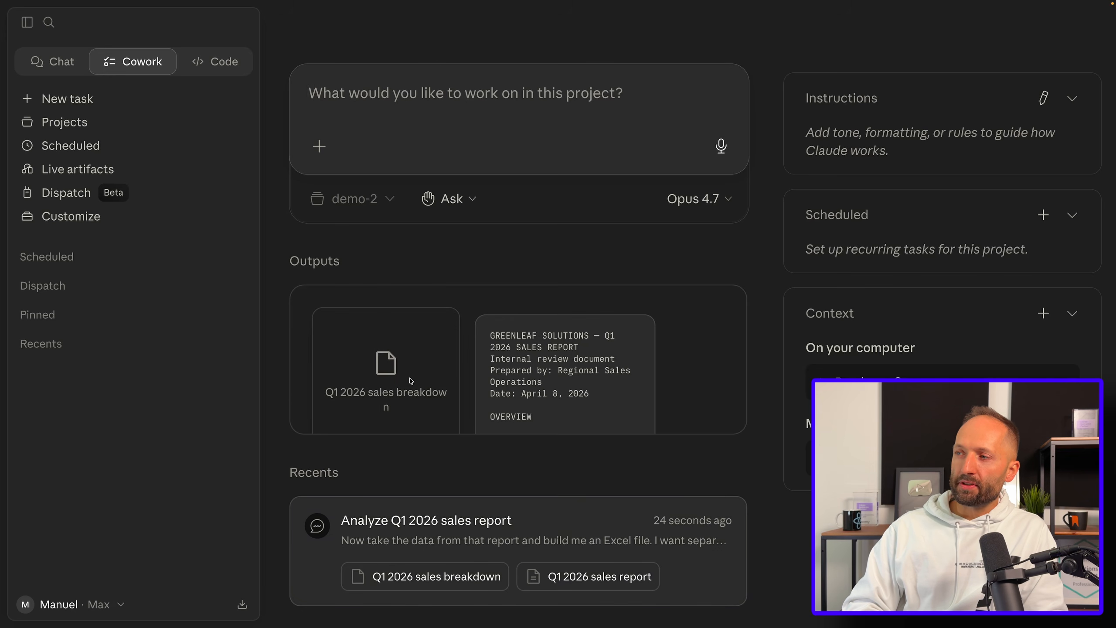
scroll(469, 369, "up", 2)
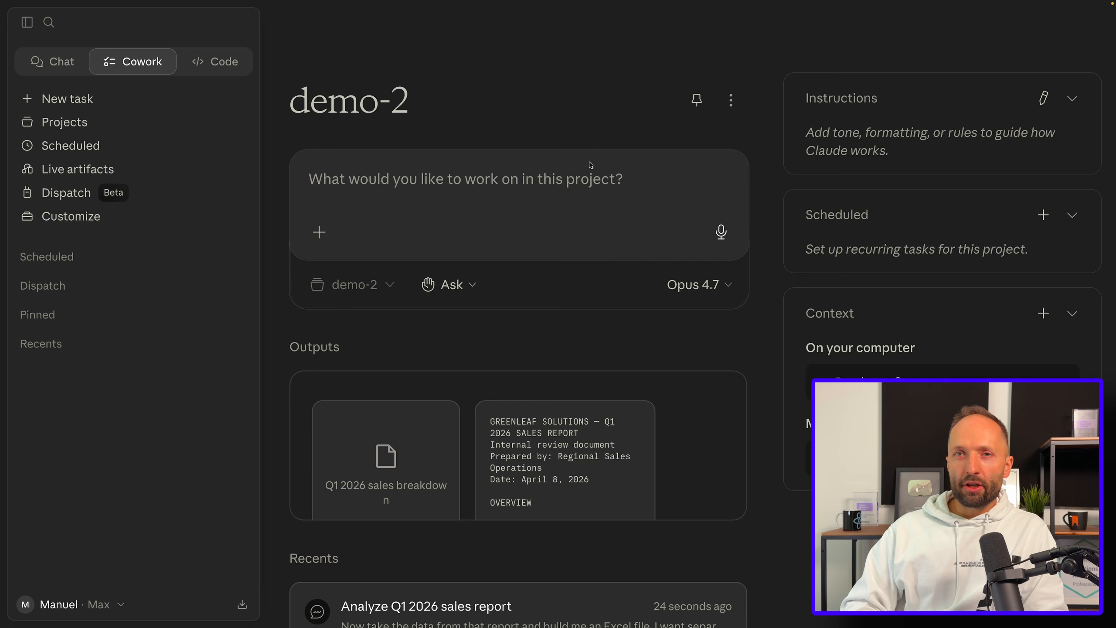
Draft a project prompt for a PowerPoint with the core findings, around 6 to 8 slides, following the brand guidelines for the visual style
type("Now create a PowerPoint with the core findings from your analysis. Keep it to around 6 to 8 slides. Follow the brand guidelines for the visual style.")
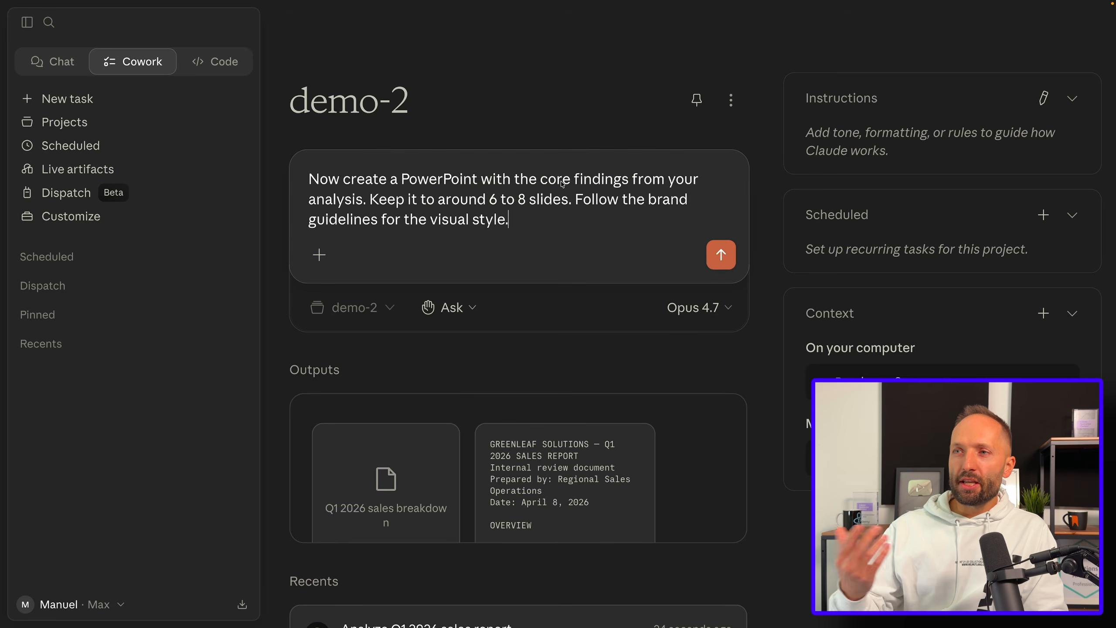
left_click_drag(549, 218, 437, 201)
left_click(552, 215)
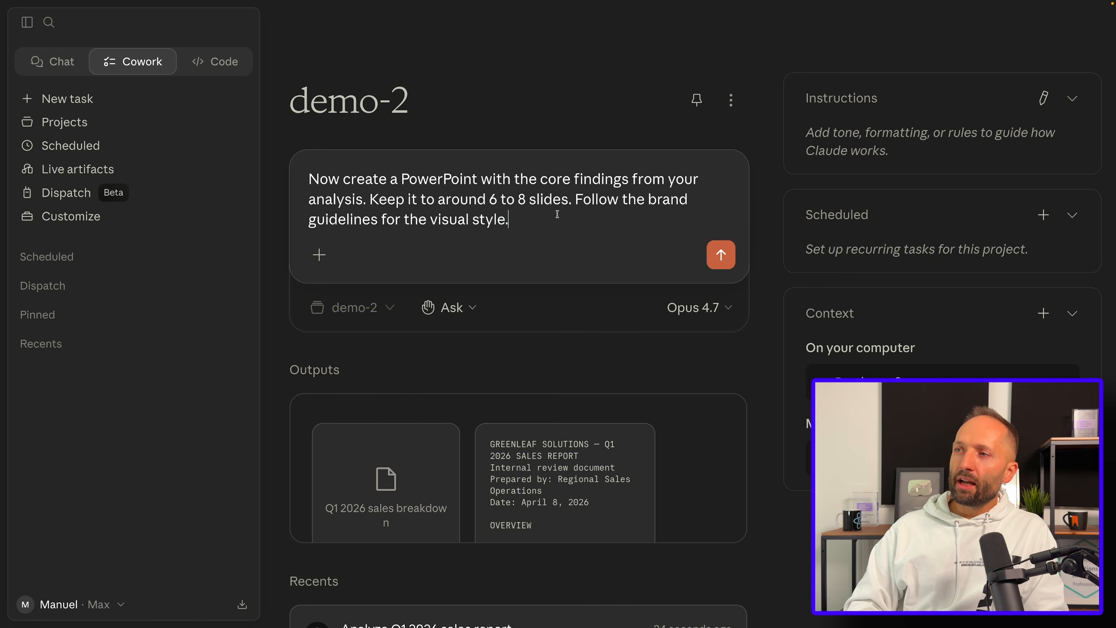
left_click_drag(552, 216, 581, 206)
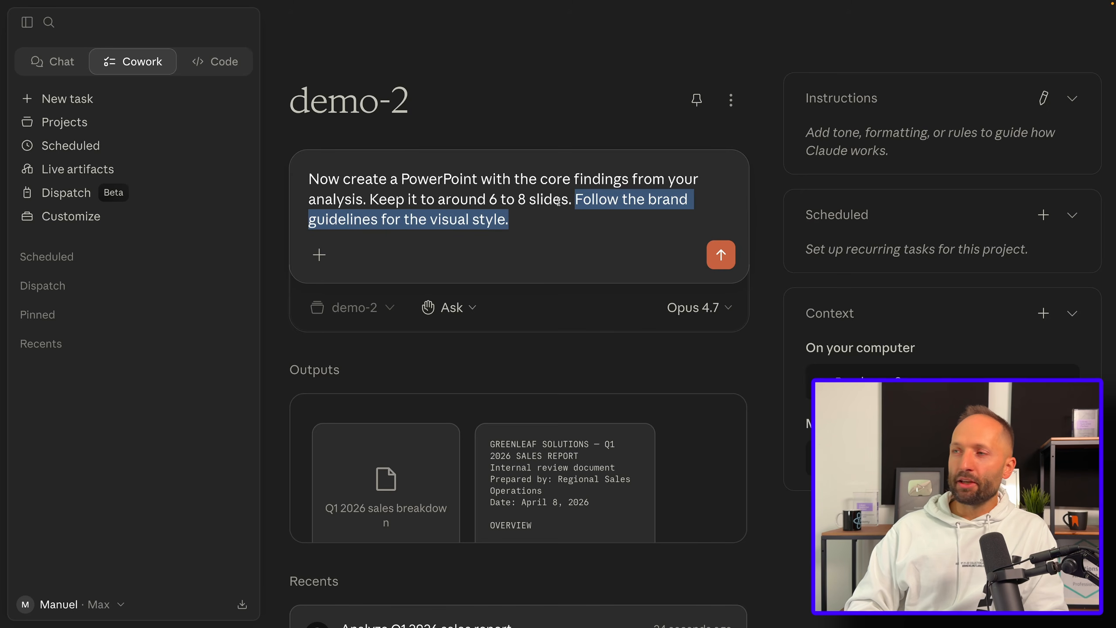
Add the brand-template folder from the computer to the project's context
left_click(1043, 313)
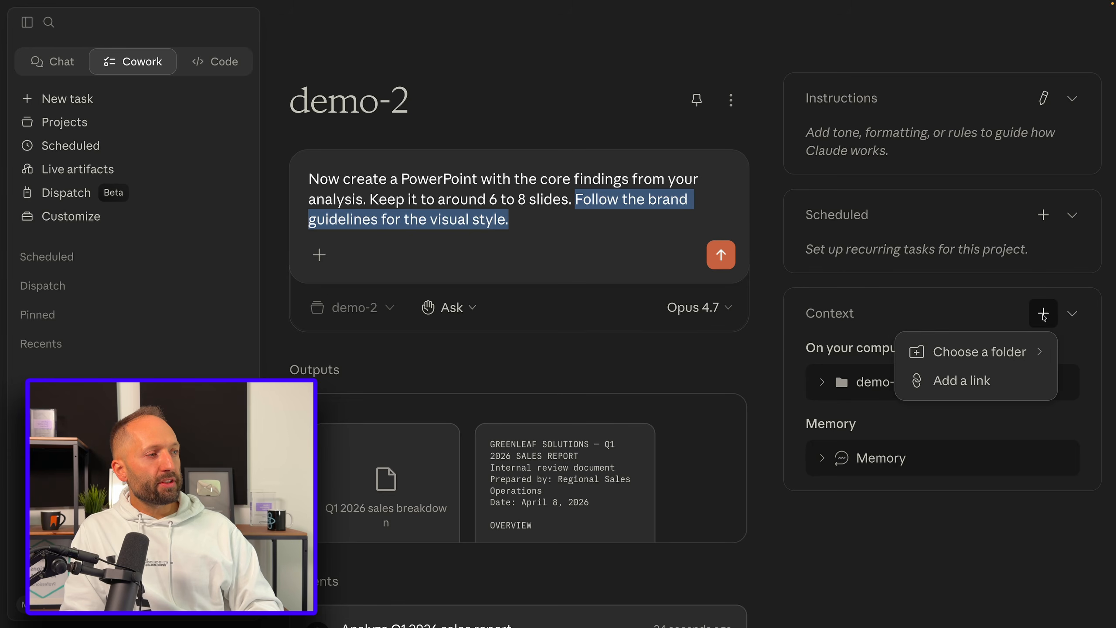
mouse_move(995, 351)
scroll(475, 443, "down", 5)
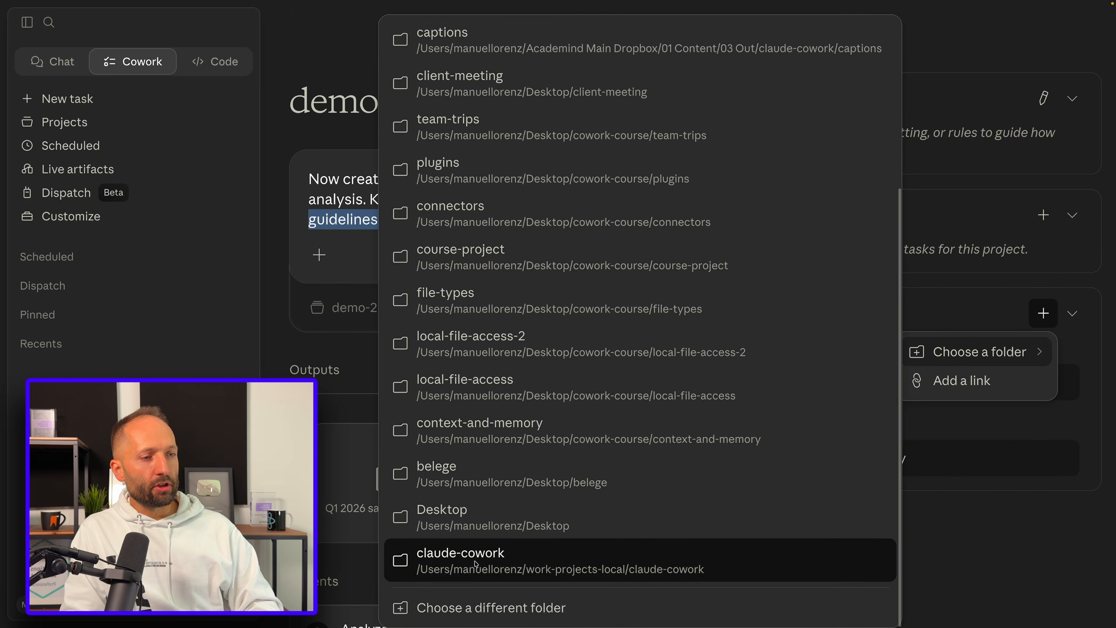
left_click(475, 604)
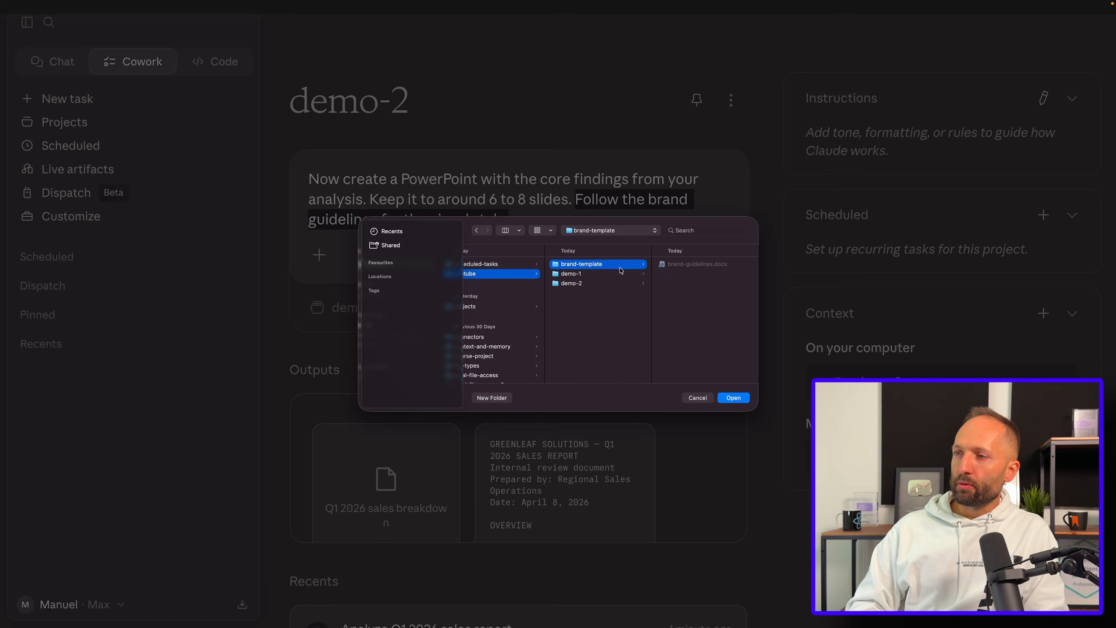
left_click(733, 397)
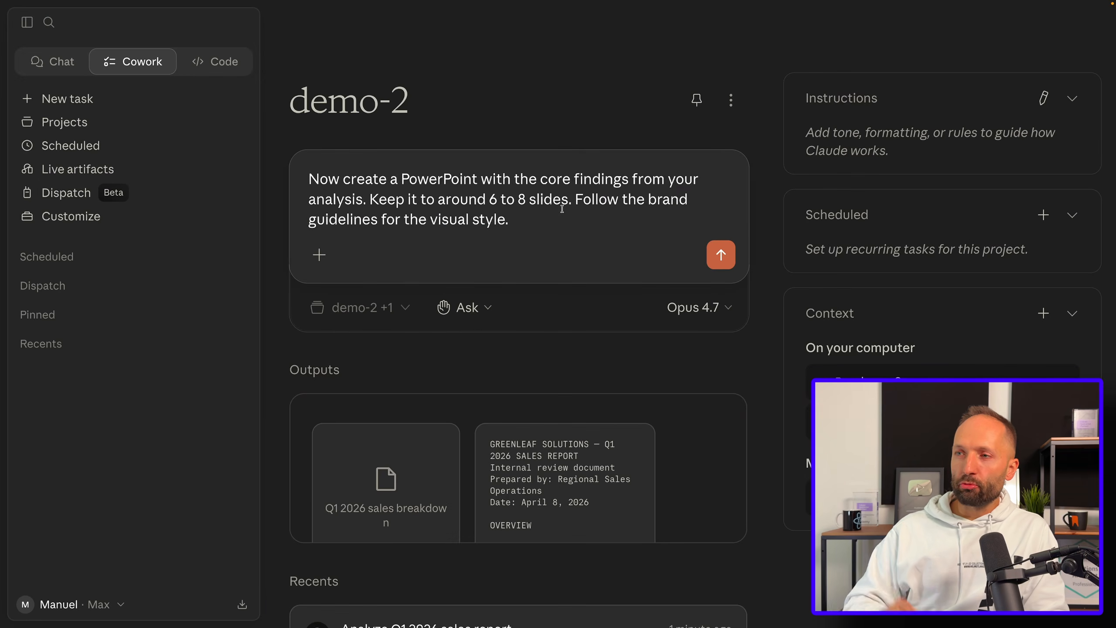
Submit the PowerPoint request and inspect the executed command that reads brand-guidelines.docx
left_click(721, 258)
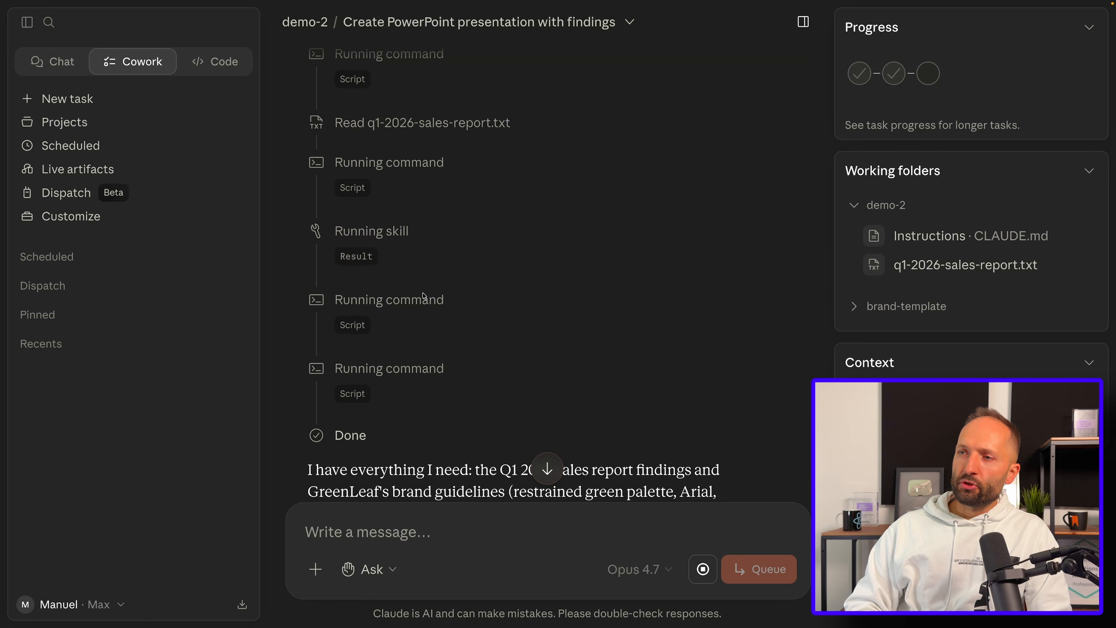
left_click(421, 299)
scroll(378, 390, "down", 2)
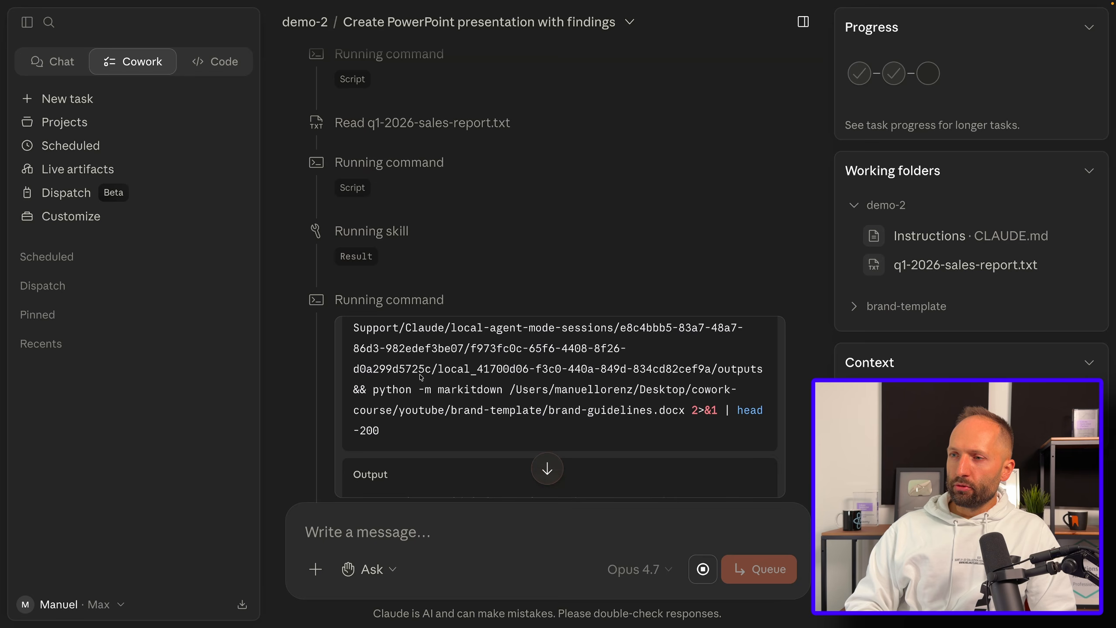
left_click_drag(354, 374, 690, 423)
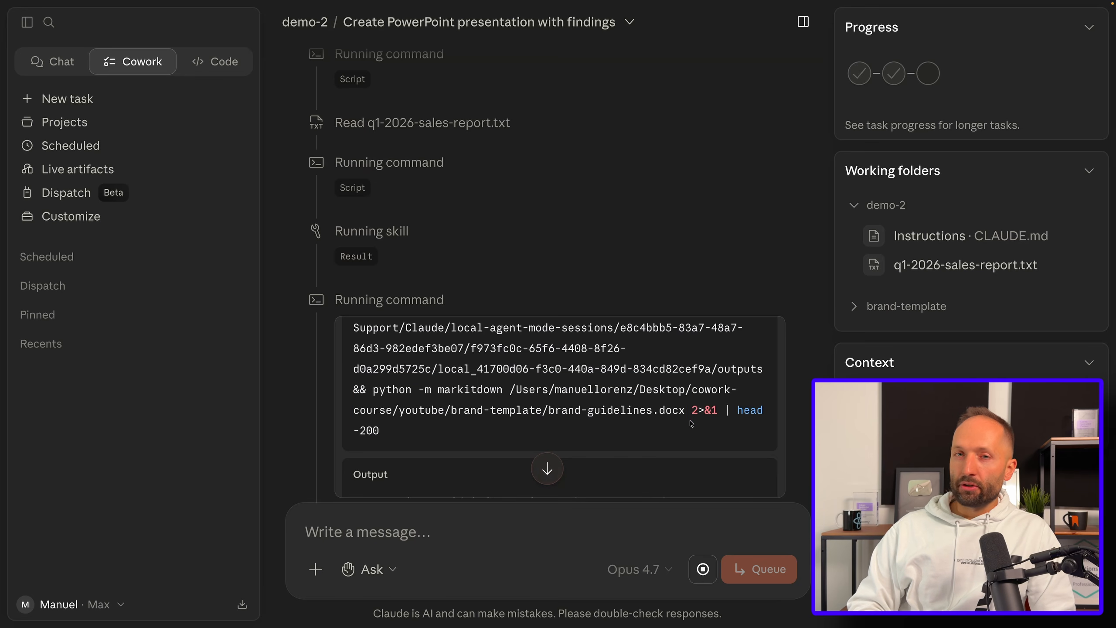
scroll(566, 400, "down", 5)
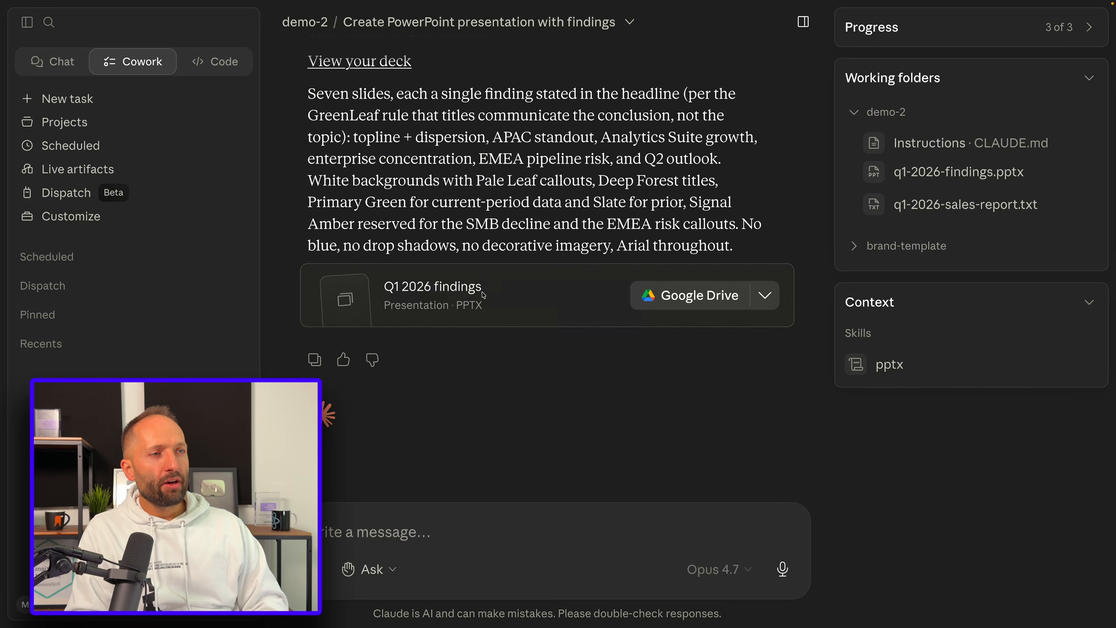
Open the Q1 2026 findings presentation and review its slides through to the Q2 plan
left_click(464, 296)
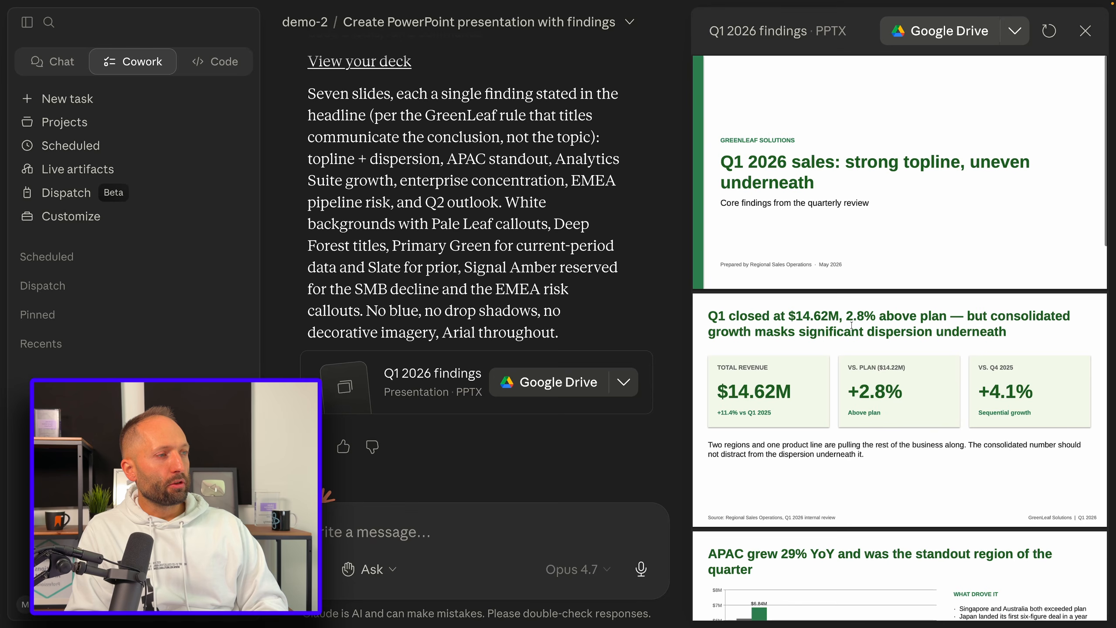
scroll(851, 324, "down", 5)
scroll(851, 325, "down", 8)
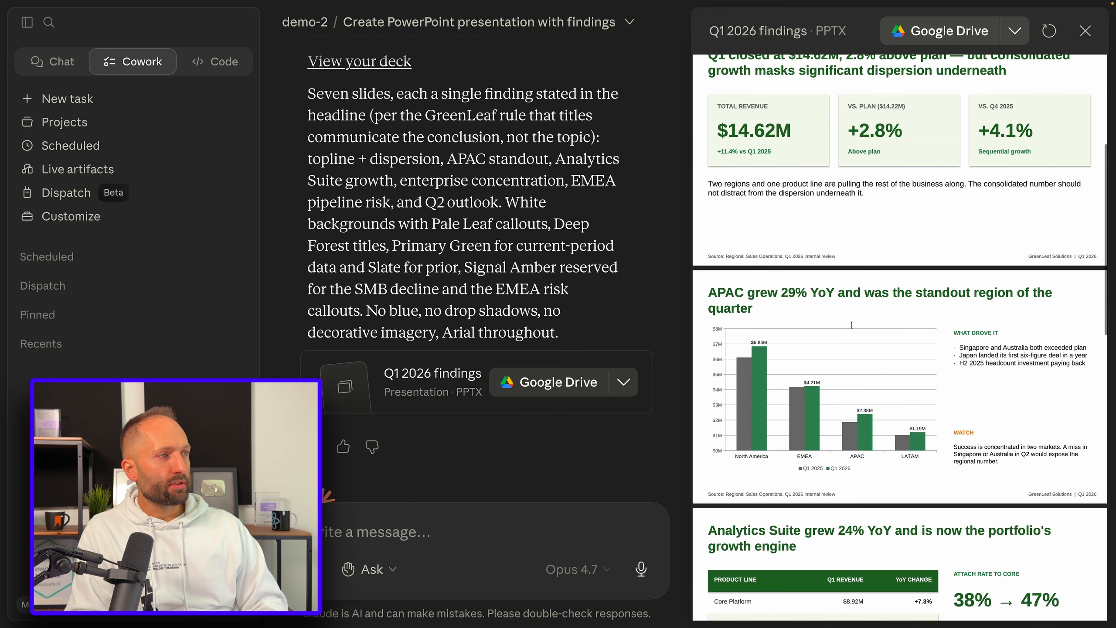
scroll(851, 325, "down", 11)
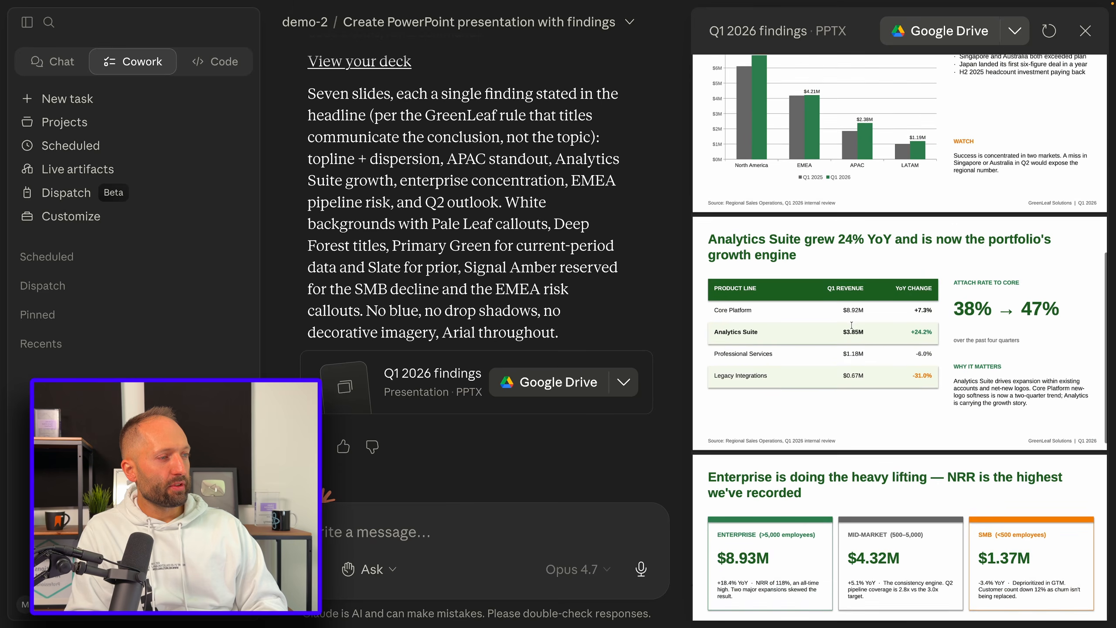
scroll(851, 325, "down", 5)
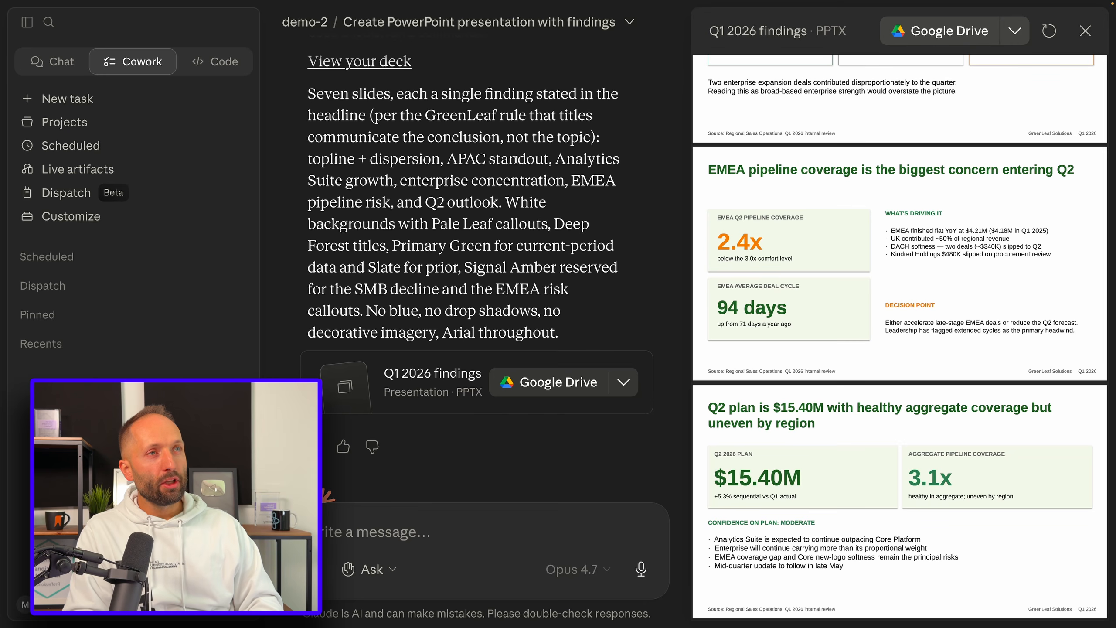
Return to the demo-2 project overview and check its outputs, recent tasks and the files inside the demo-2 context folder
left_click(314, 24)
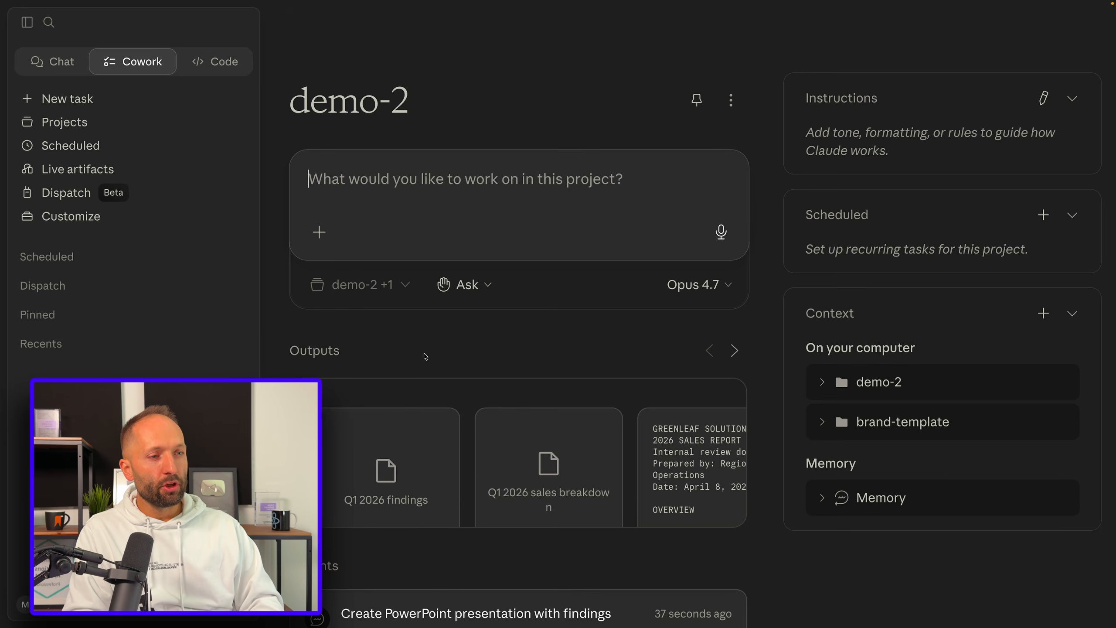
scroll(426, 356, "down", 2)
scroll(425, 357, "down", 3)
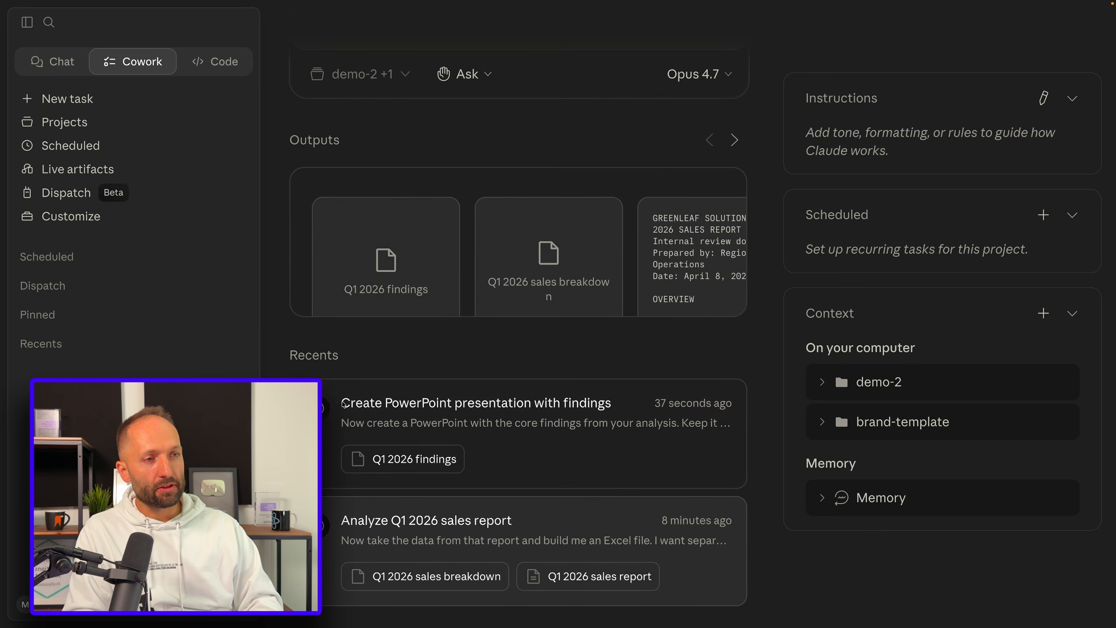
left_click(822, 382)
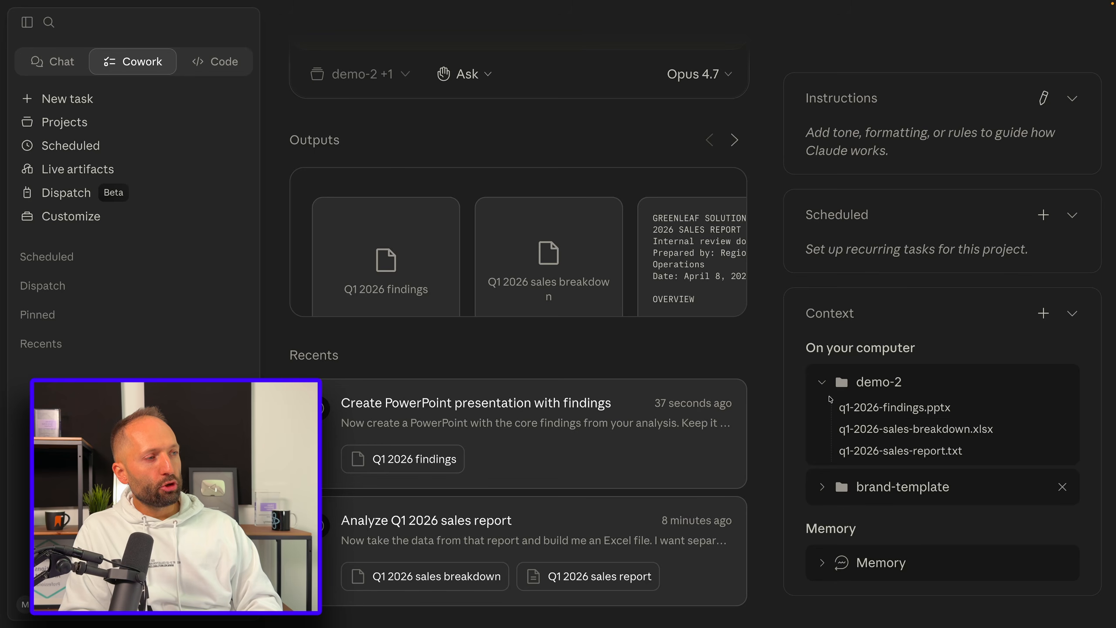
left_click_drag(816, 388, 977, 423)
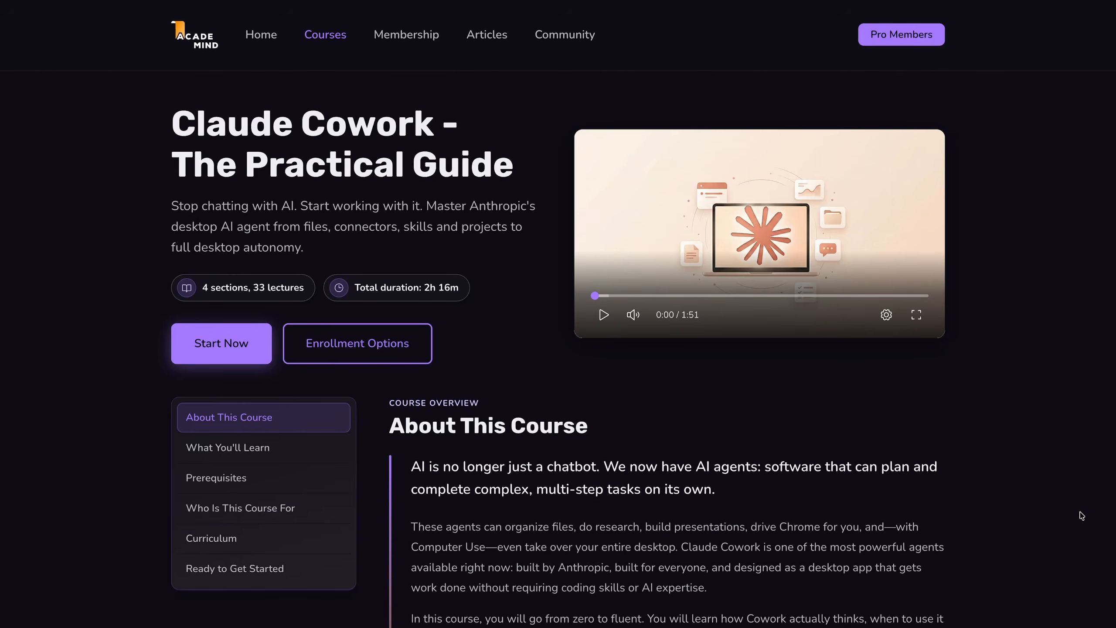
On the Academind course page, browse the Claude Cowork course description and expand the curriculum section "Scaling Claude Cowork's Autonomy"
scroll(1082, 515, "down", 10)
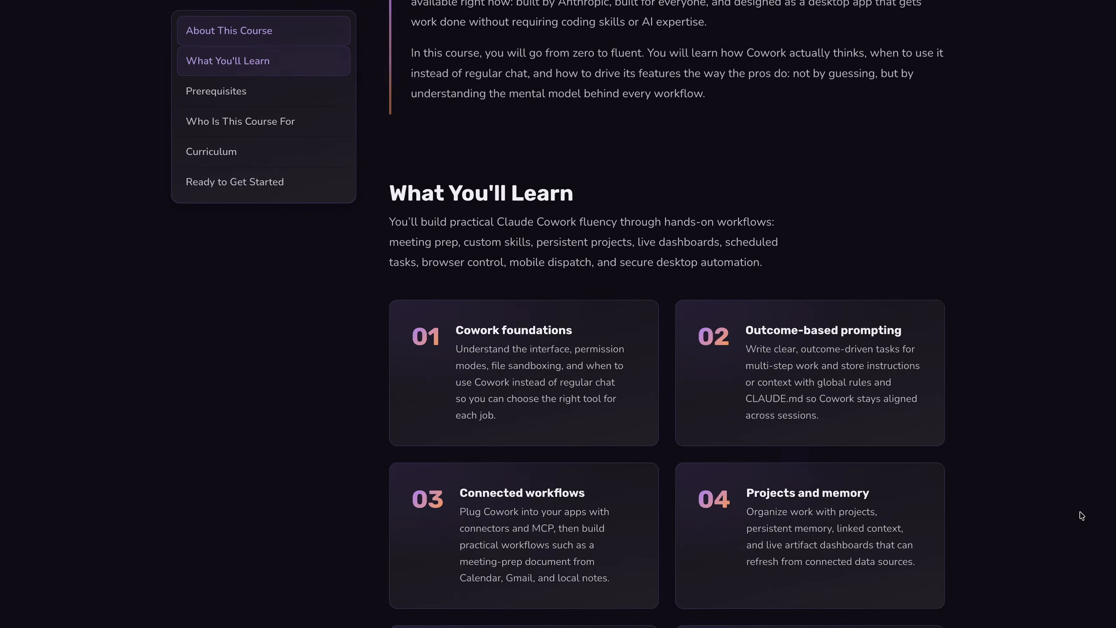
scroll(1081, 515, "down", 19)
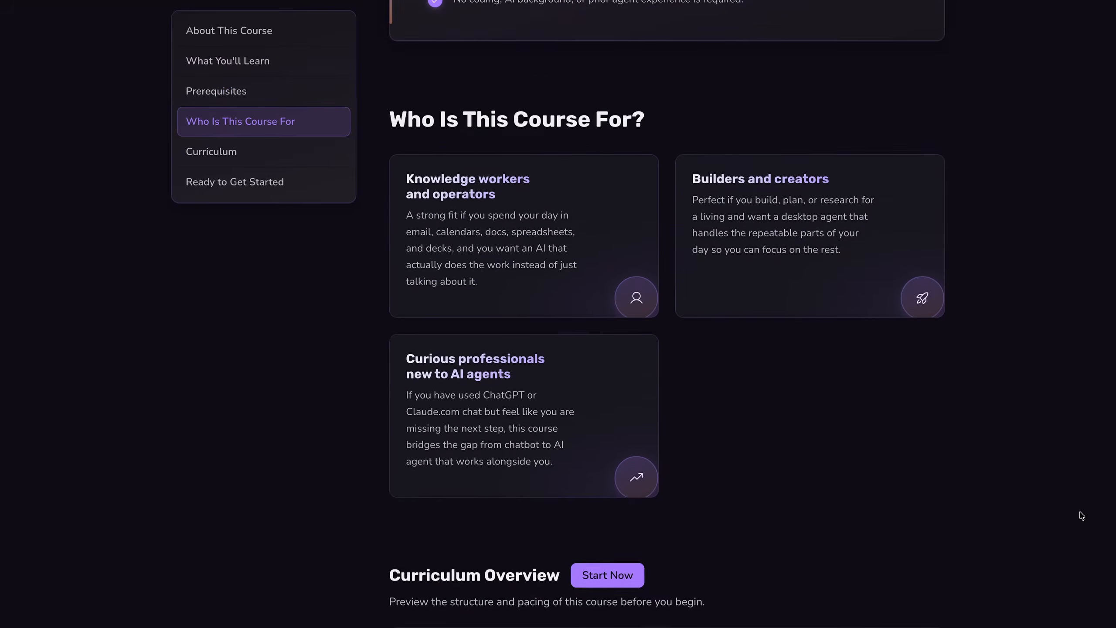
scroll(1082, 516, "down", 10)
left_click(925, 379)
scroll(917, 414, "down", 4)
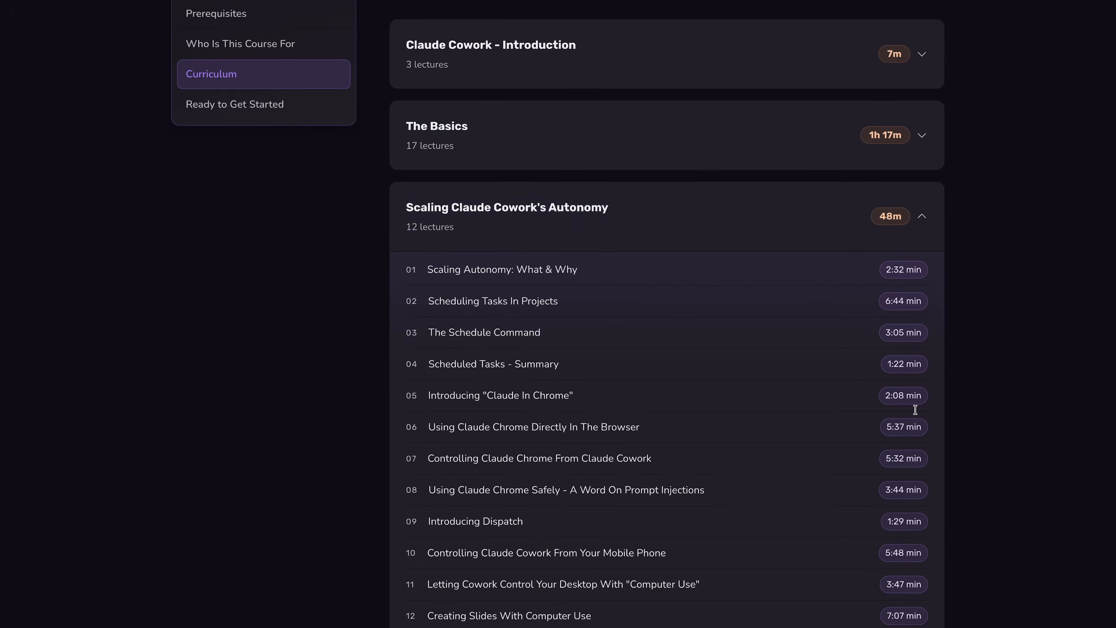
scroll(916, 411, "down", 1)
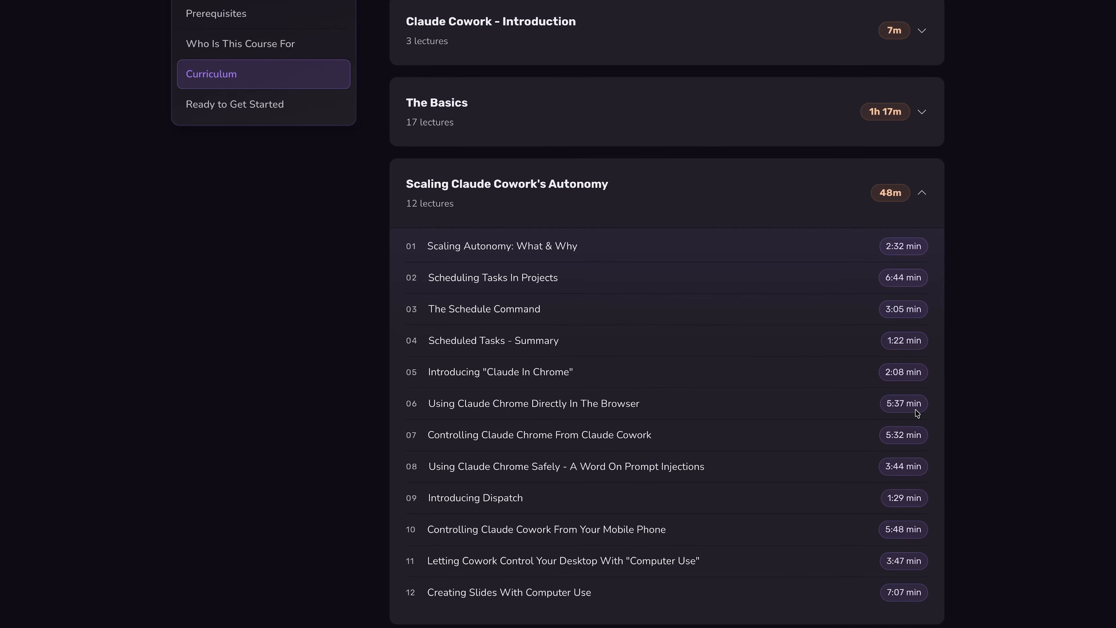